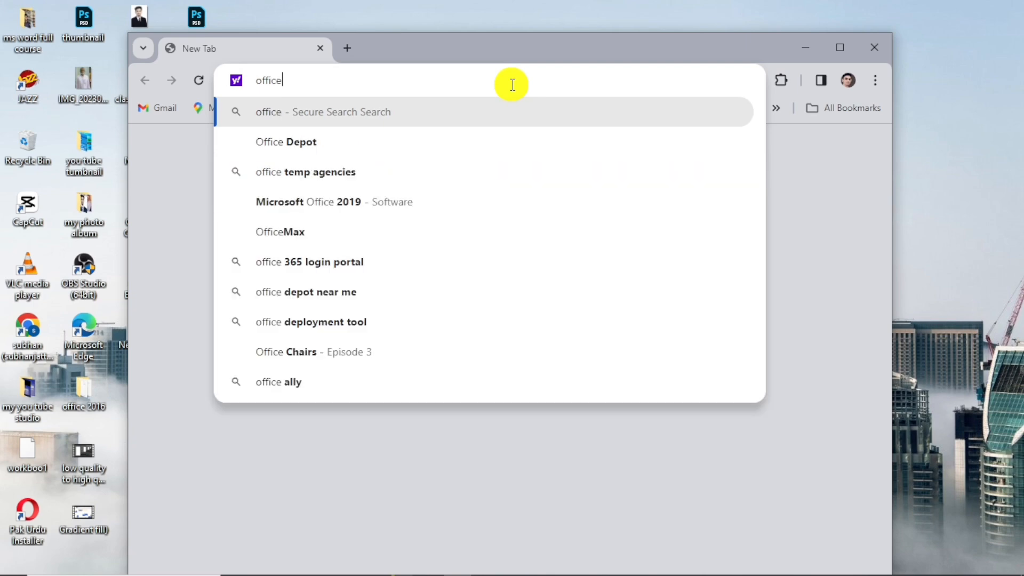
# Step: Search the web for "office deployment tool" and download the installer from Microsoft's page to the Desktop
pyautogui.click(400, 118)
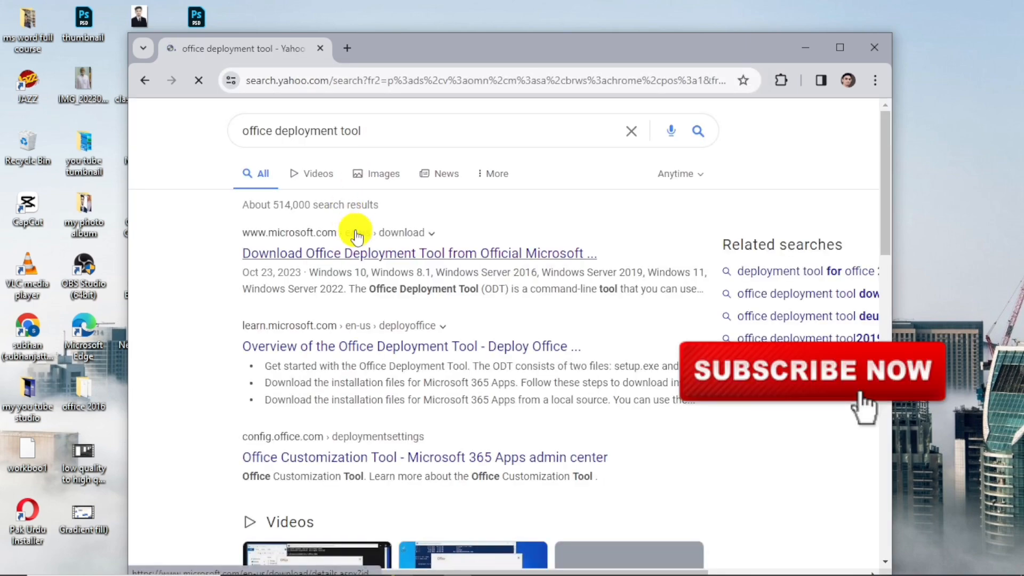
pyautogui.click(355, 252)
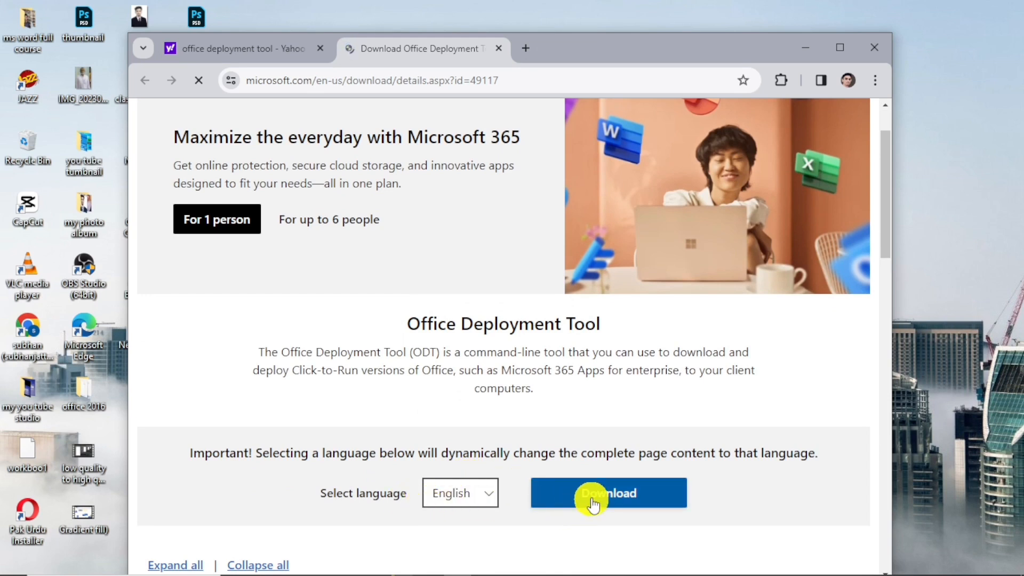
pyautogui.click(617, 495)
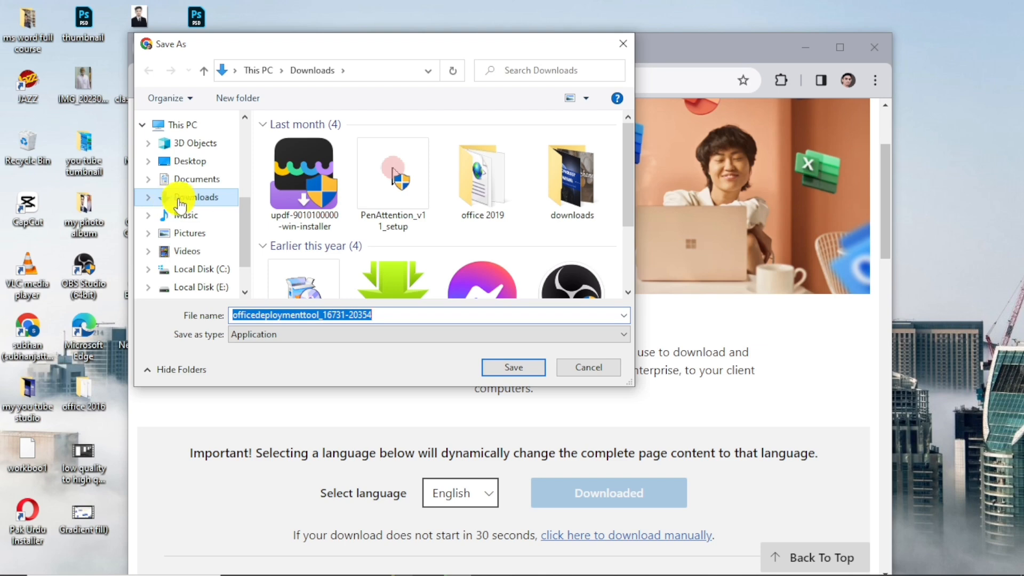
pyautogui.click(195, 164)
pyautogui.click(522, 367)
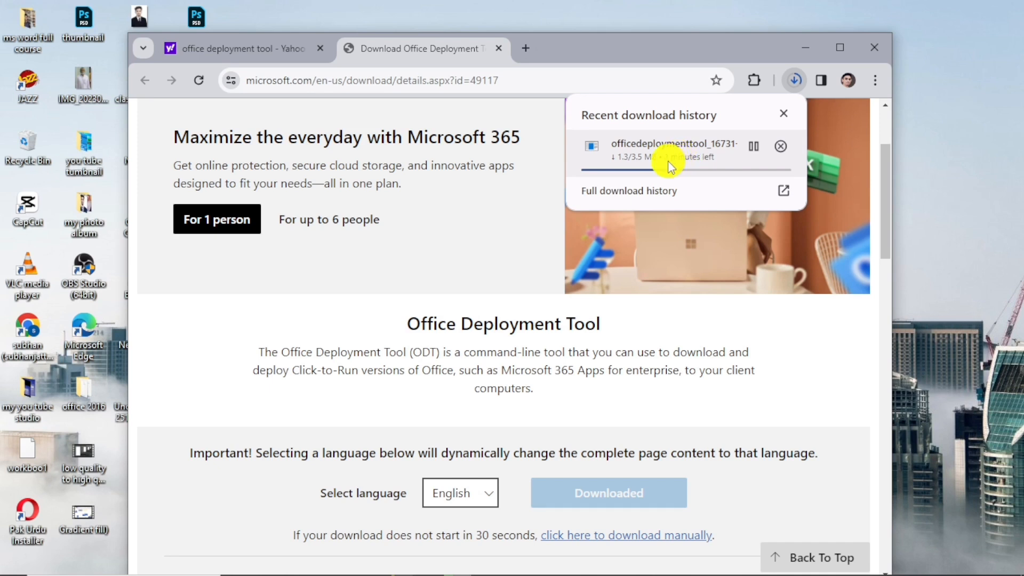
pyautogui.click(780, 116)
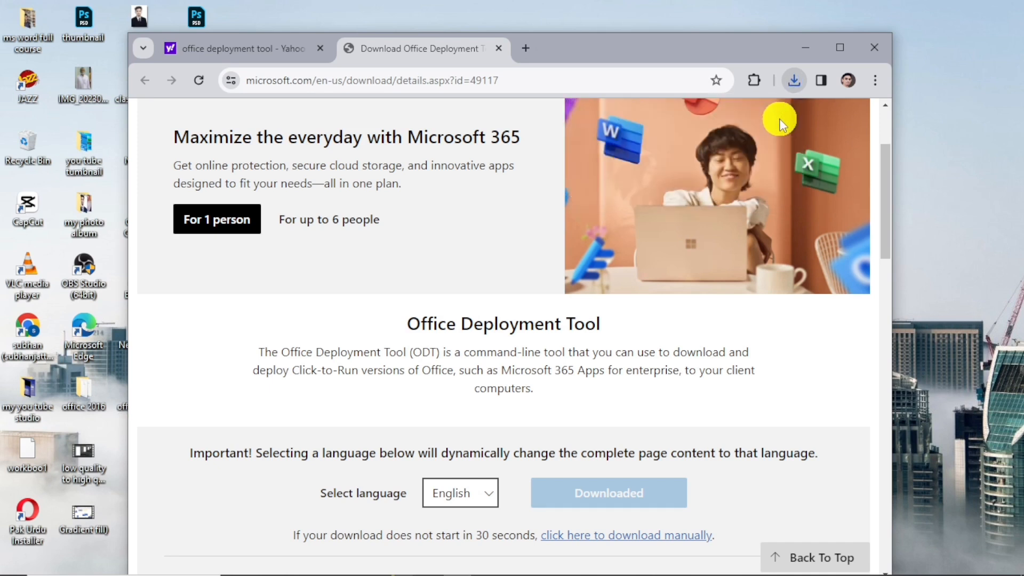
pyautogui.click(874, 51)
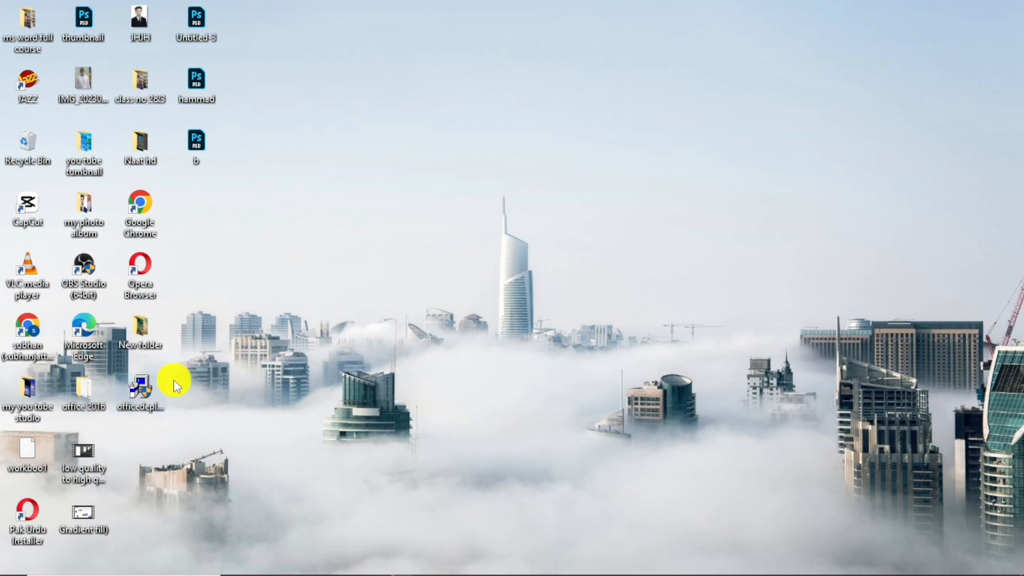
# Step: Create a new folder named "office 2019" on the desktop
pyautogui.rightClick(425, 229)
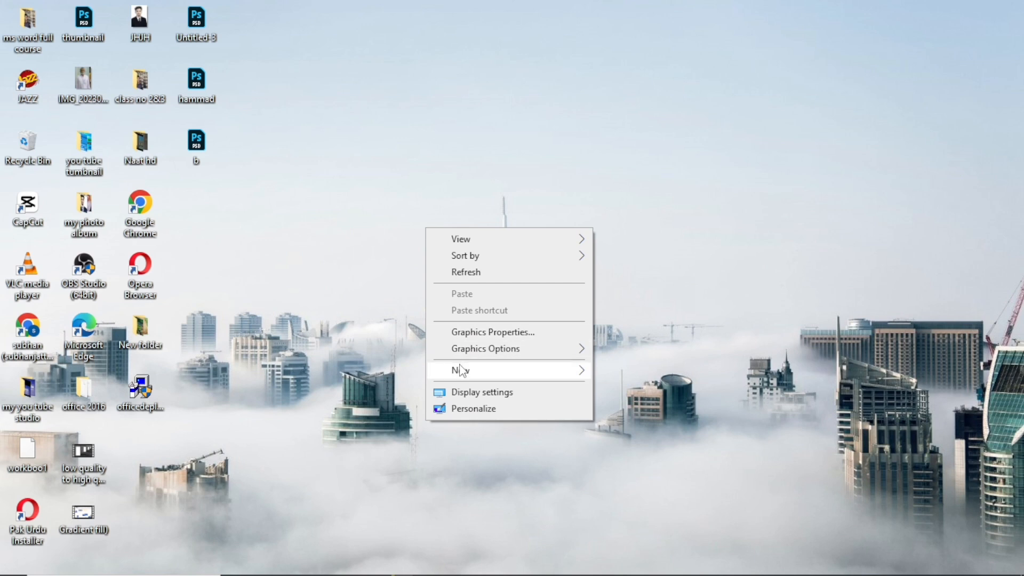
pyautogui.moveTo(462, 370)
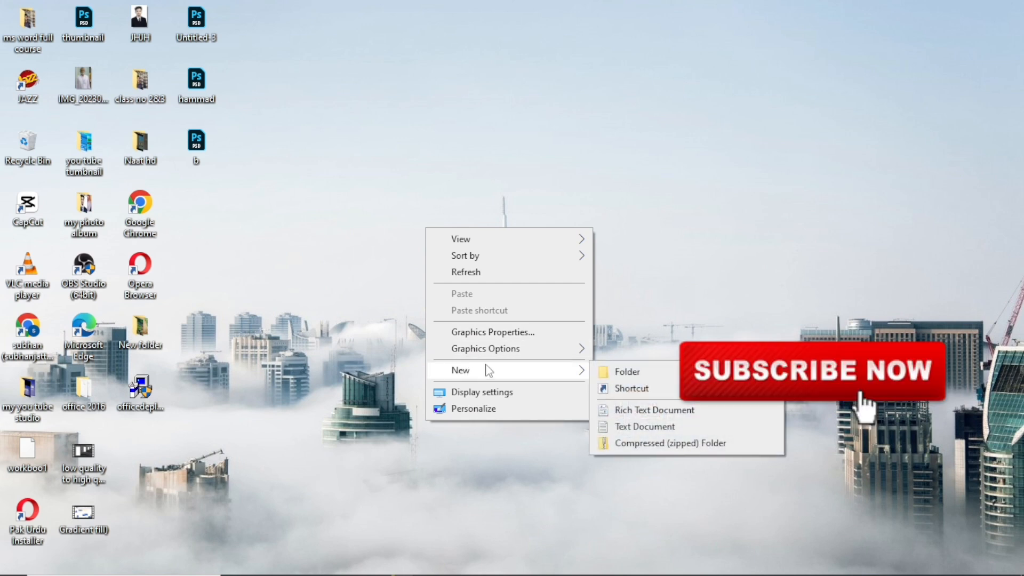
pyautogui.click(635, 372)
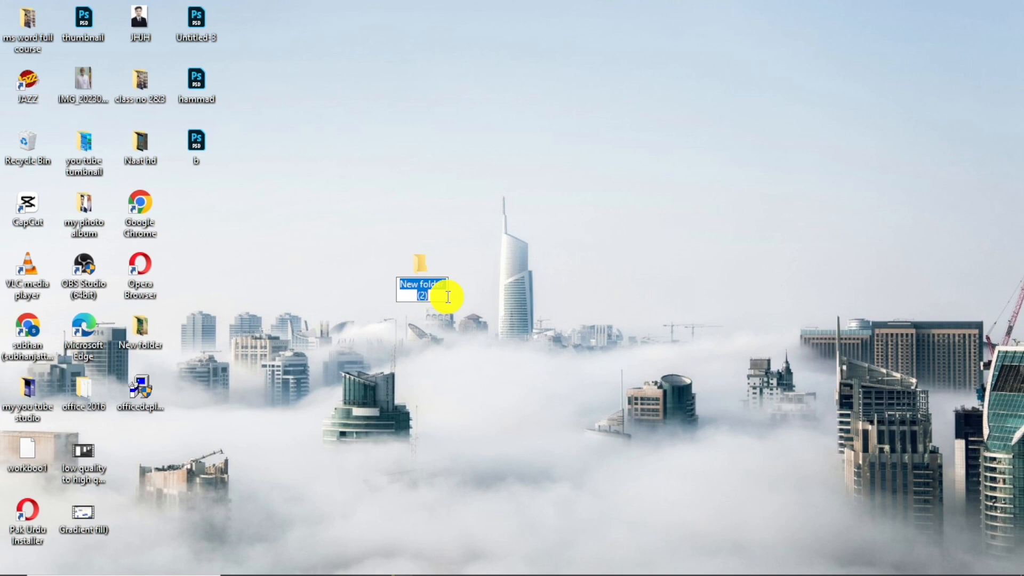
pyautogui.write('offi')
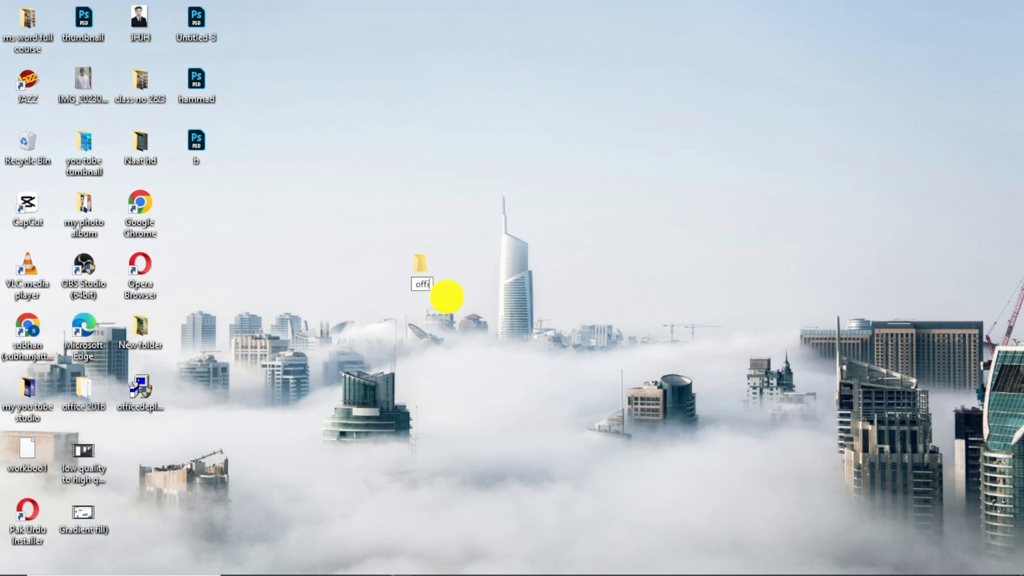
pyautogui.write('ce 2019')
pyautogui.press('Return')
pyautogui.click(137, 397)
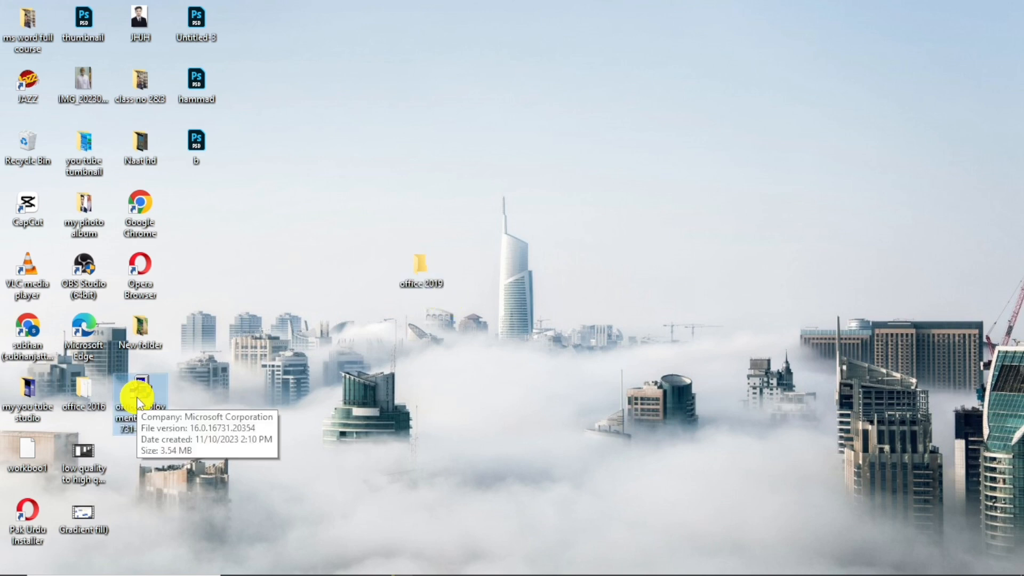
pyautogui.doubleClick(137, 396)
pyautogui.rightClick(138, 397)
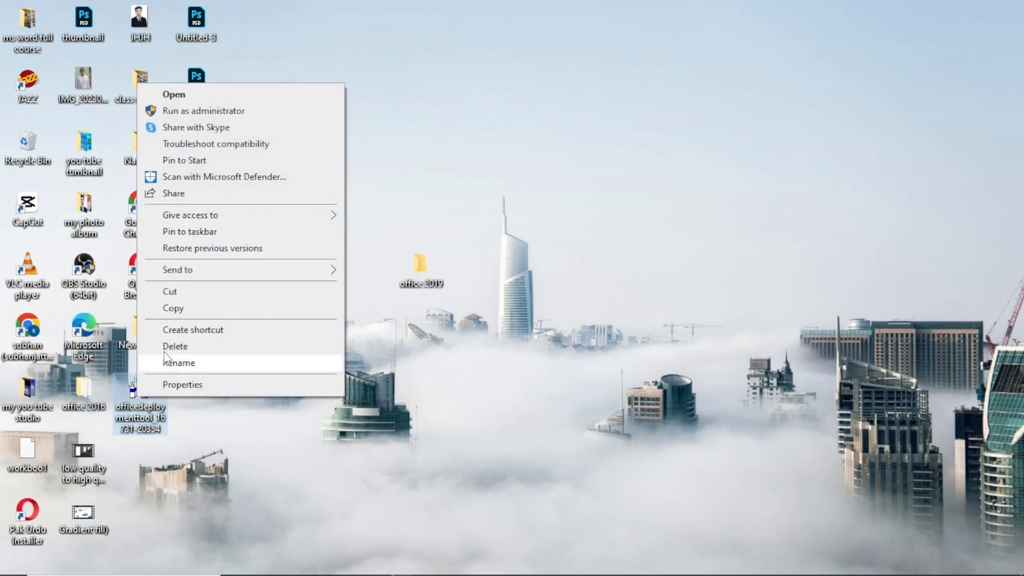
pyautogui.click(185, 294)
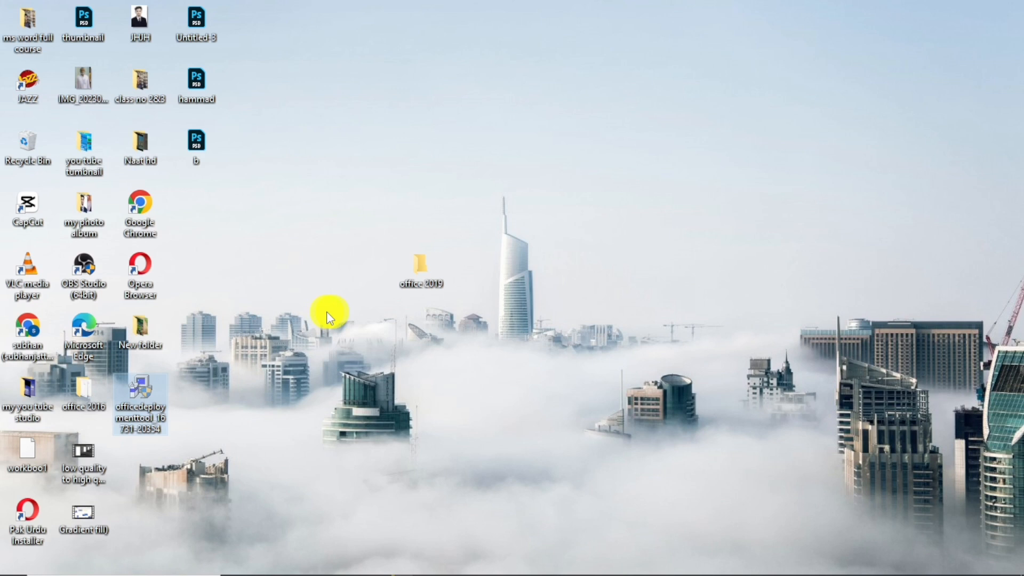
pyautogui.click(408, 278)
pyautogui.doubleClick(407, 279)
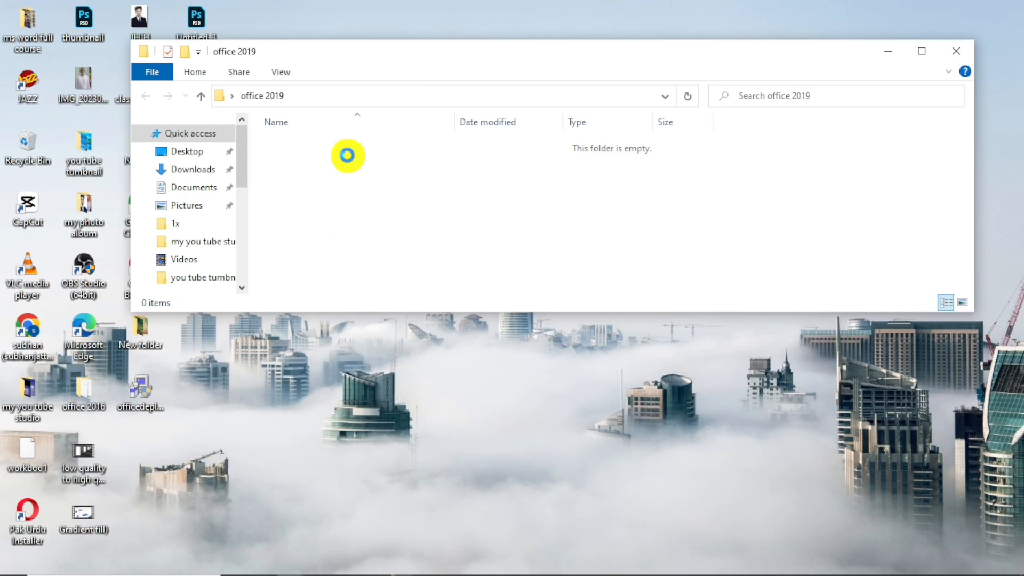
pyautogui.rightClick(347, 155)
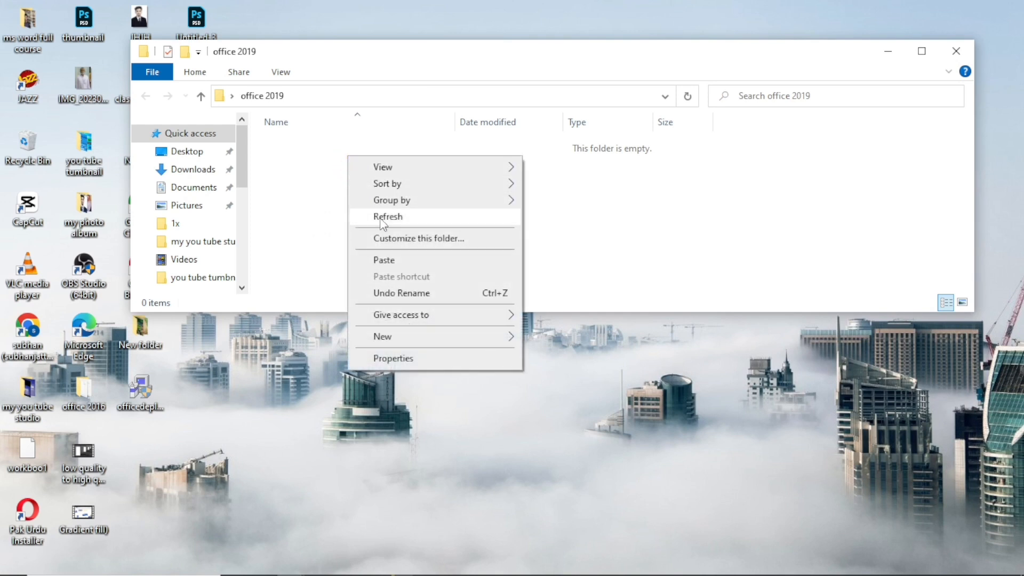
pyautogui.click(391, 260)
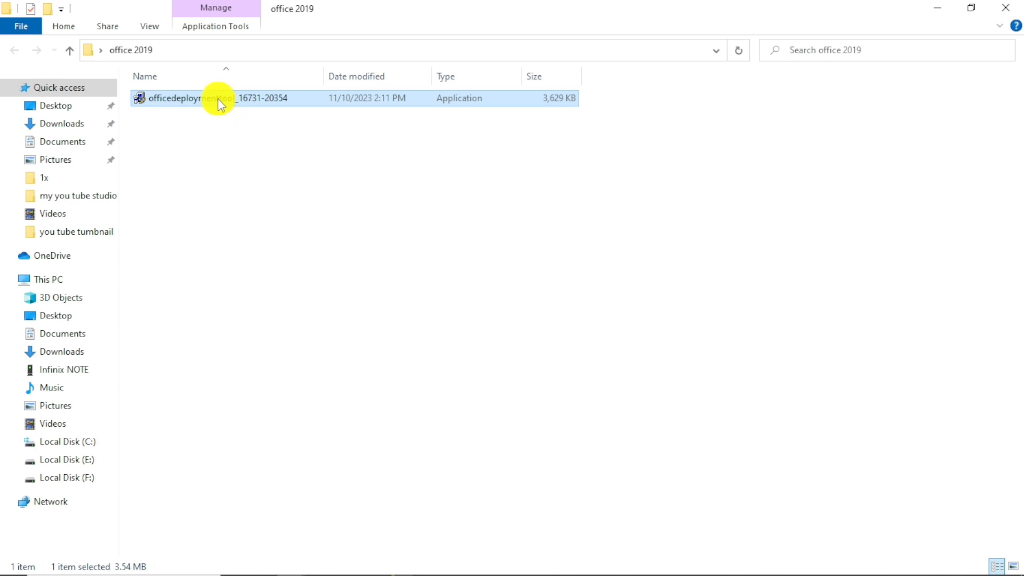
pyautogui.doubleClick(218, 100)
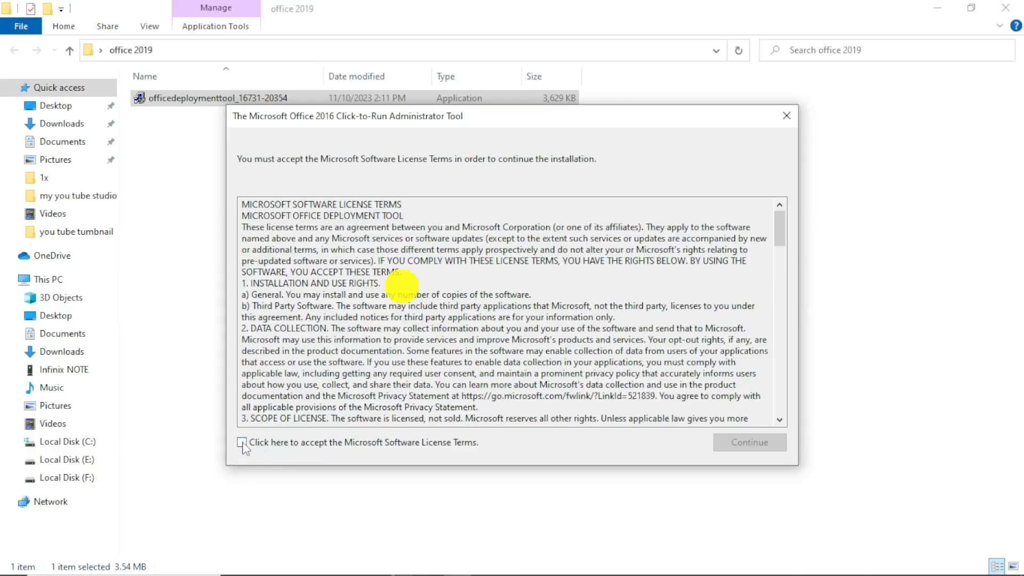
pyautogui.click(242, 444)
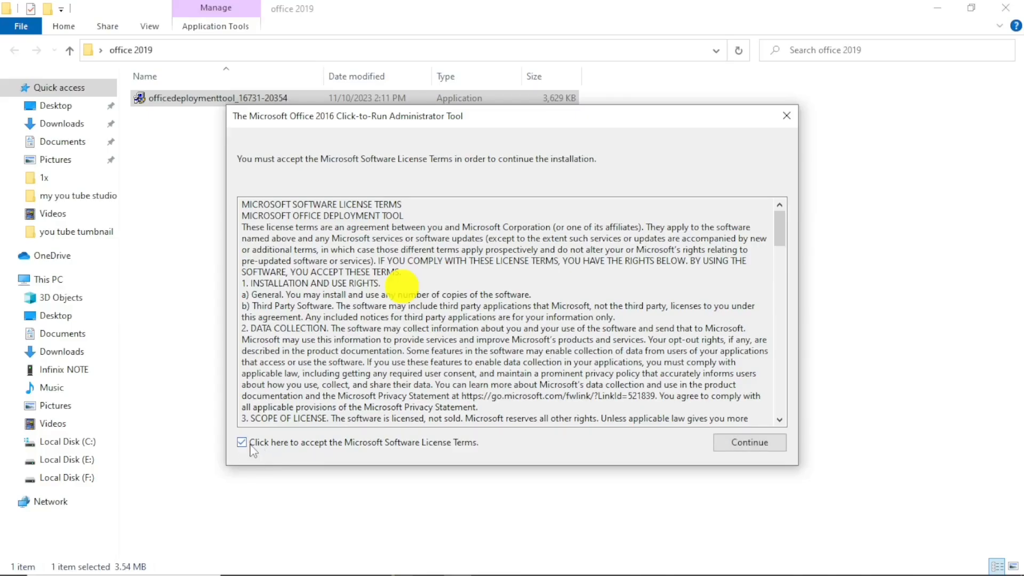
pyautogui.click(734, 447)
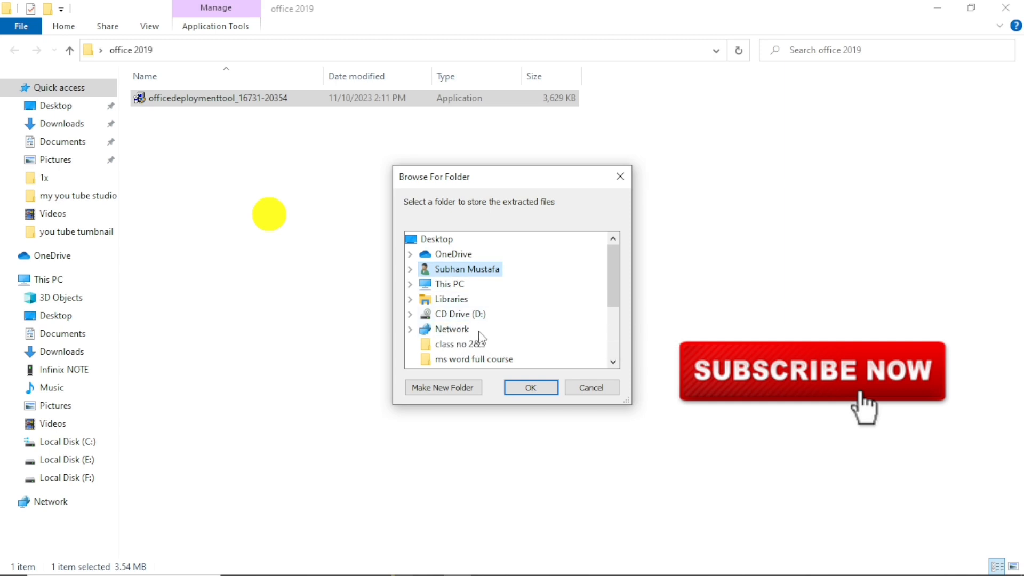
# Step: Extract the deployment tool's files into the office 2019 folder on the Desktop
pyautogui.click(450, 287)
pyautogui.doubleClick(449, 287)
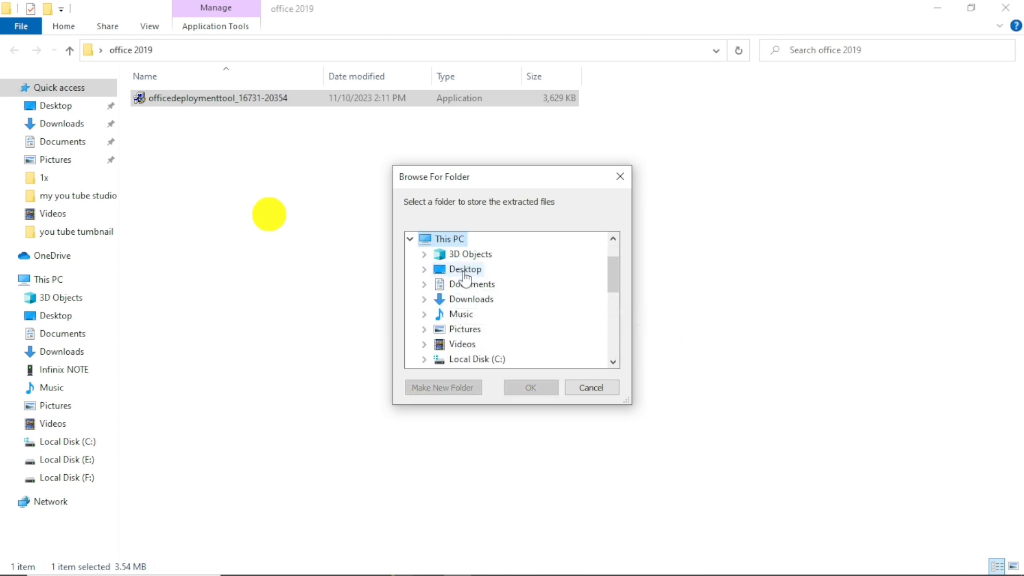
pyautogui.doubleClick(454, 274)
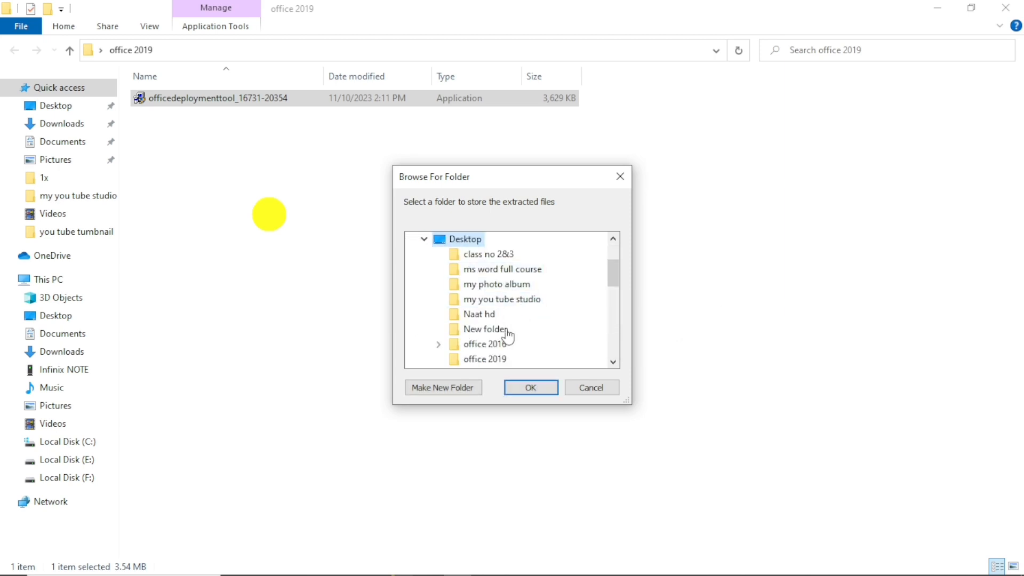
pyautogui.click(486, 361)
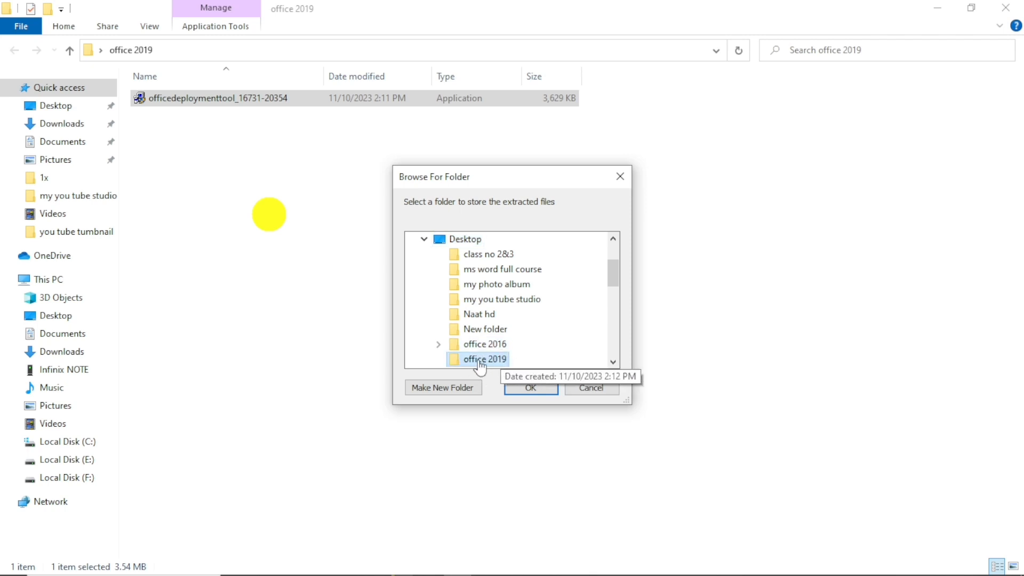
pyautogui.click(520, 389)
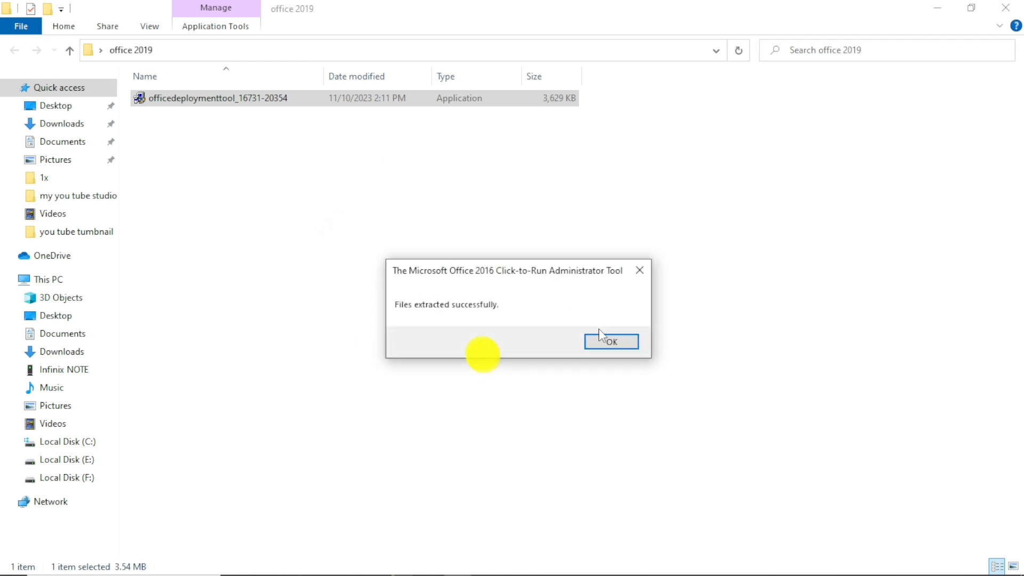
pyautogui.click(606, 342)
# Step: Open PowerShell in the office 2019 folder and run ".\setup.exe /configure .\configuration-office2019Enterprise.xml" with its window minimized
pyautogui.click(503, 396)
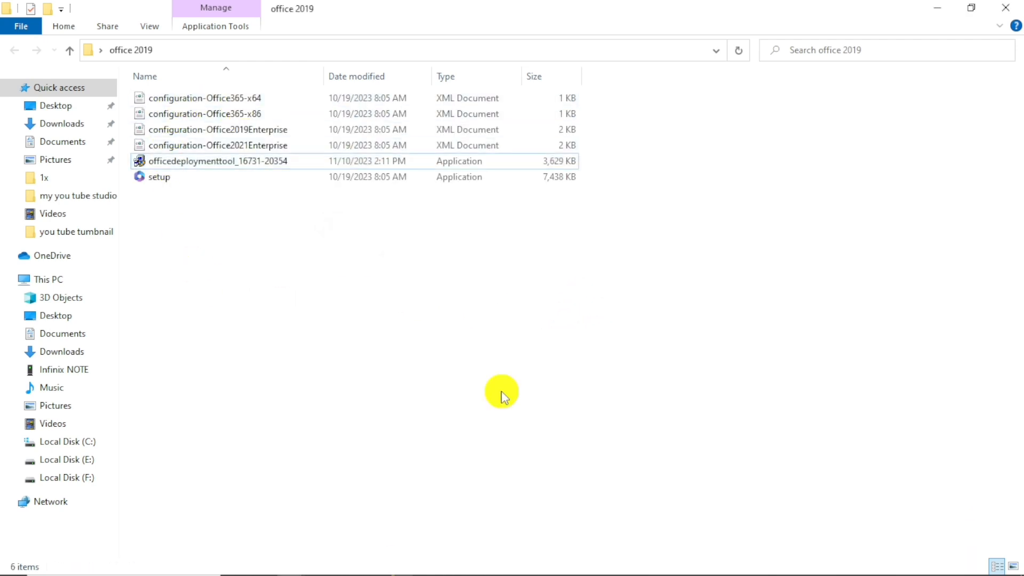
pyautogui.press('space')
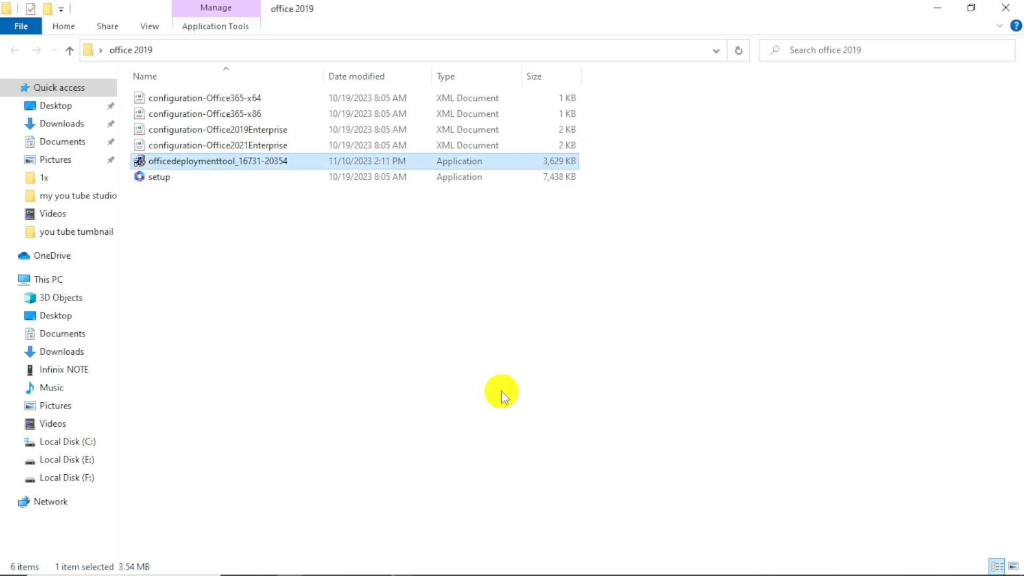
pyautogui.click(503, 396)
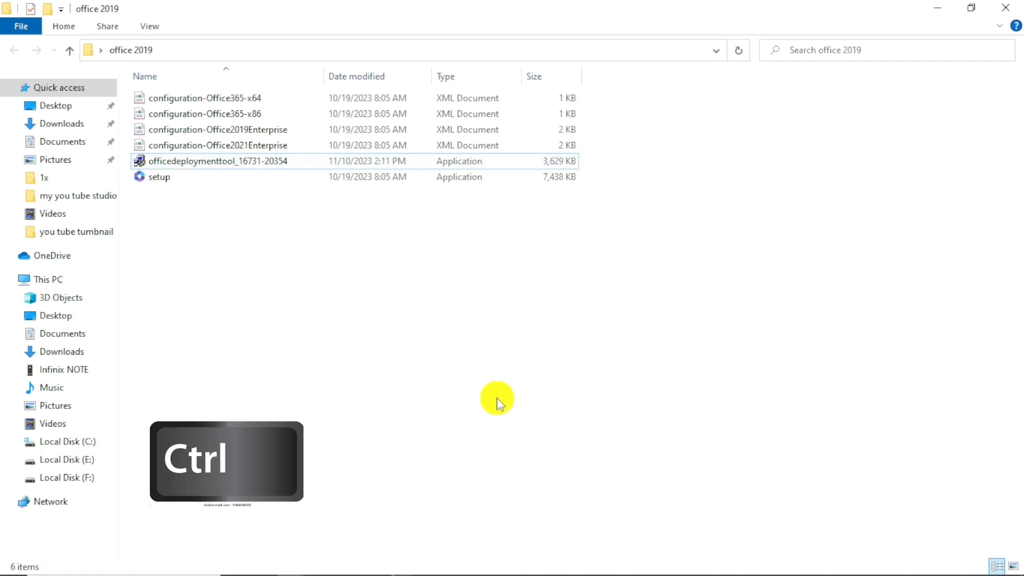
pyautogui.rightClick(408, 372)
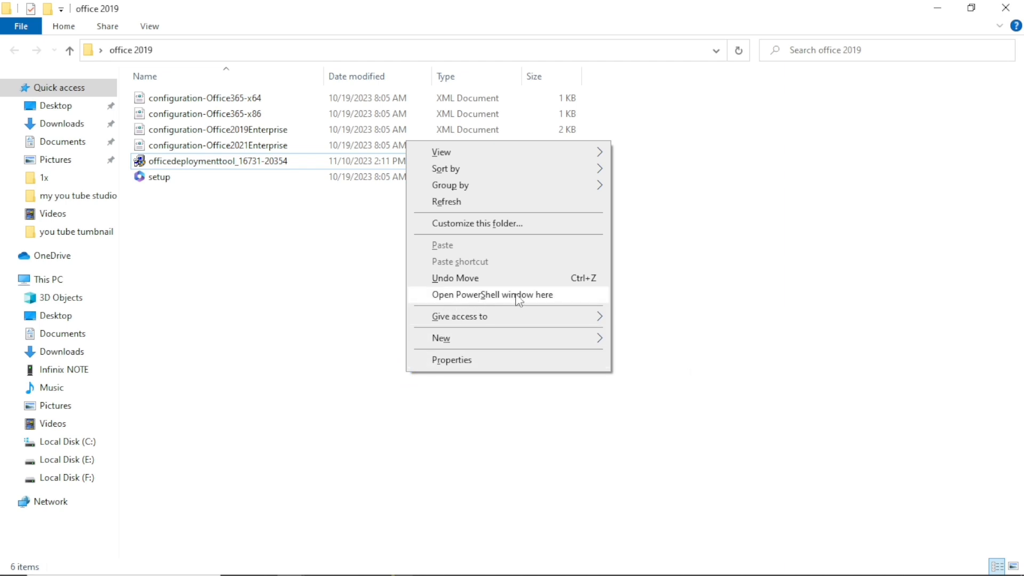
pyautogui.click(553, 296)
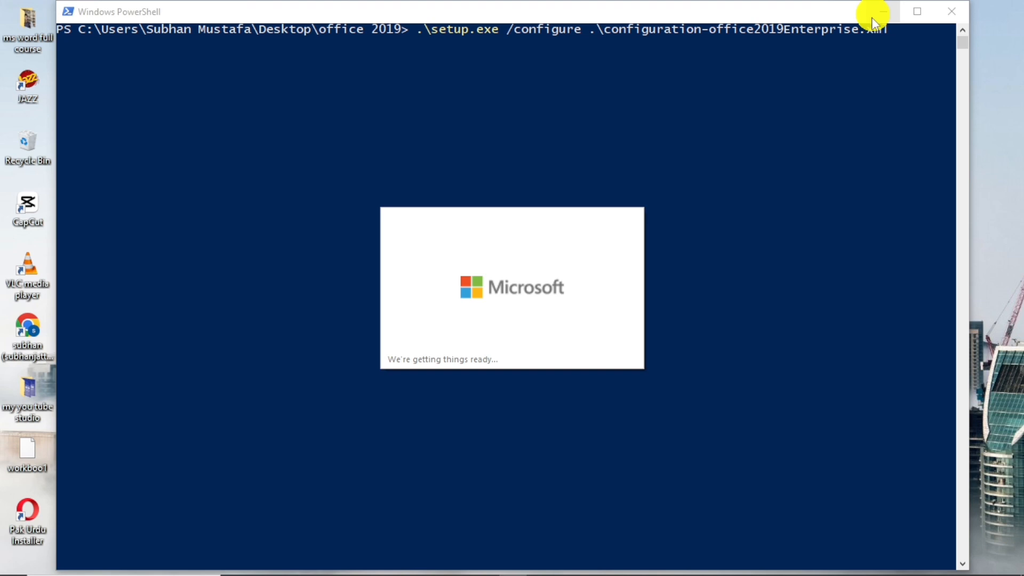
pyautogui.click(872, 21)
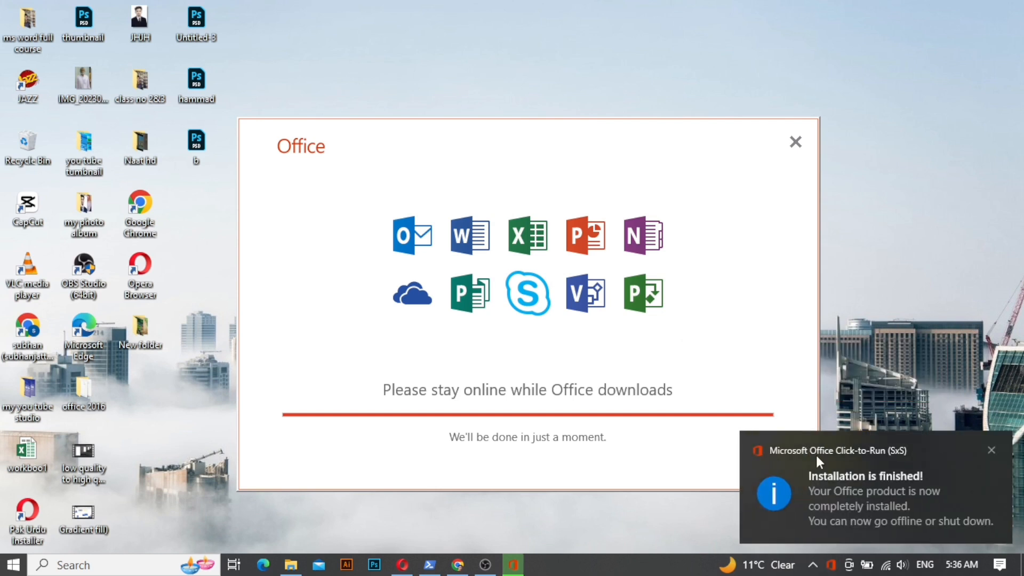
# Step: Dismiss the installation notification and close the Office installer window
pyautogui.click(816, 456)
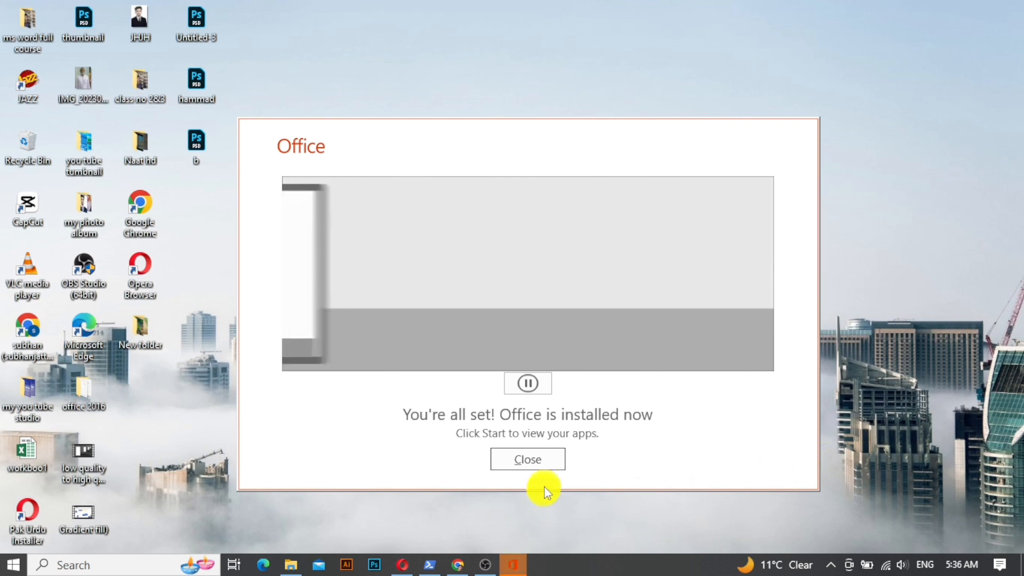
pyautogui.click(547, 462)
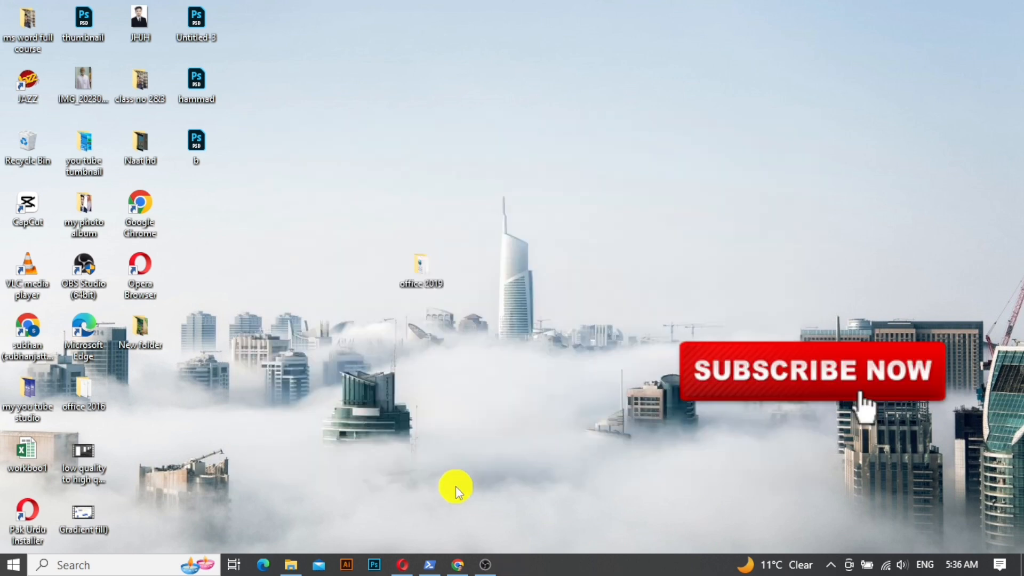
# Step: Launch Word from the recently added apps
pyautogui.click(13, 564)
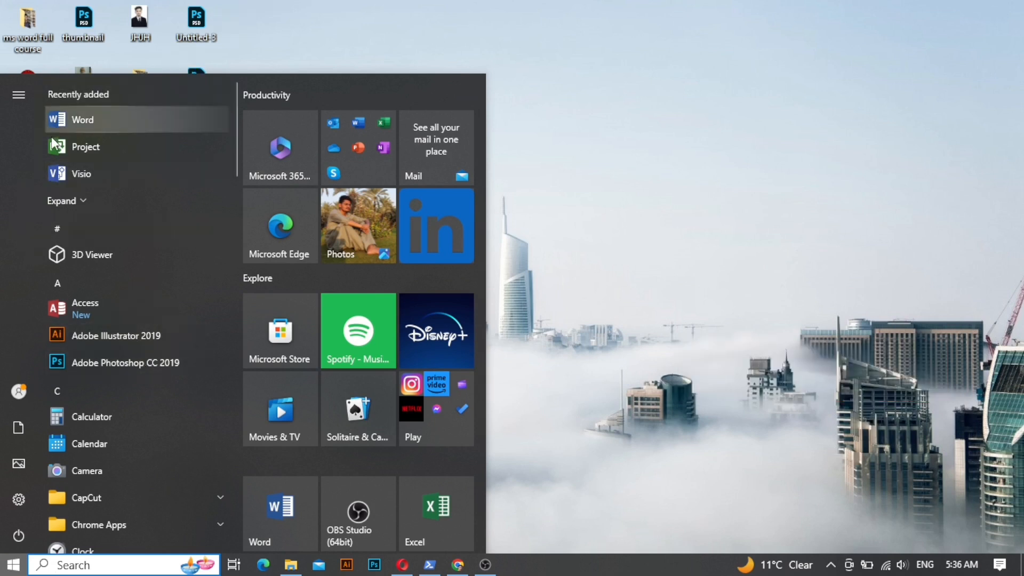
pyautogui.click(92, 119)
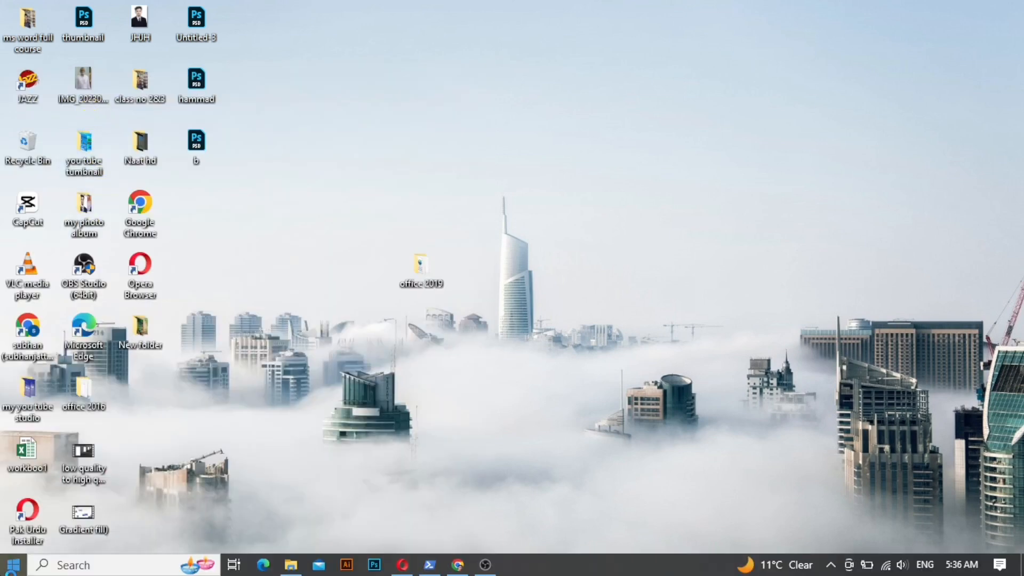
# Step: Launch Excel from the list of installed apps
pyautogui.press('super')
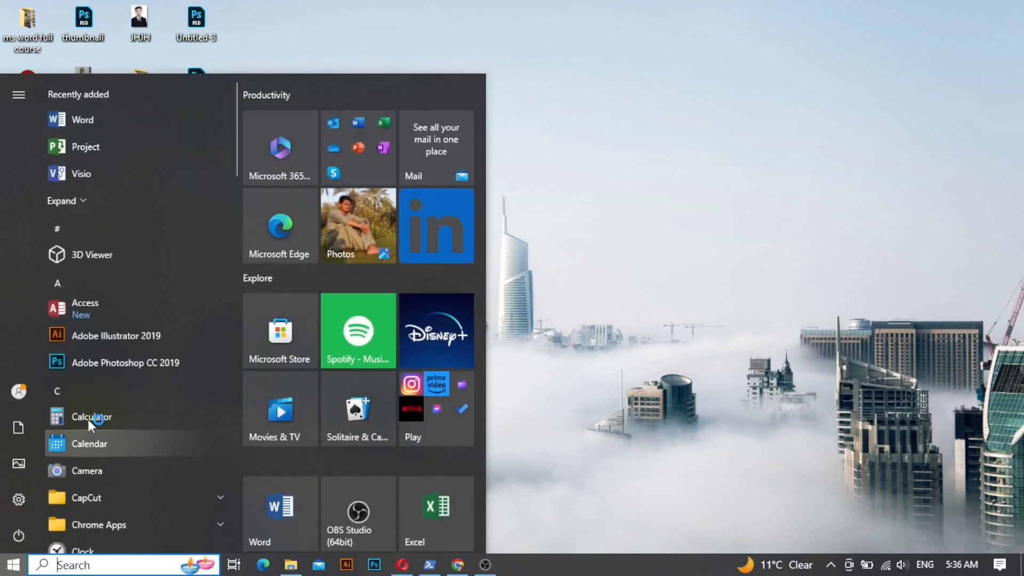
pyautogui.scroll(-5, 110, 384)
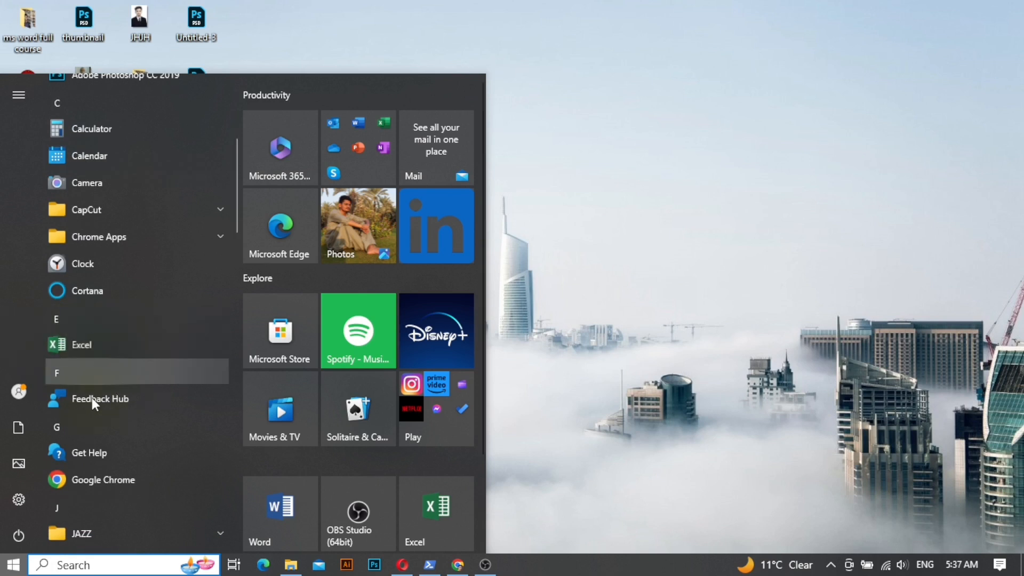
pyautogui.scroll(-4, 103, 455)
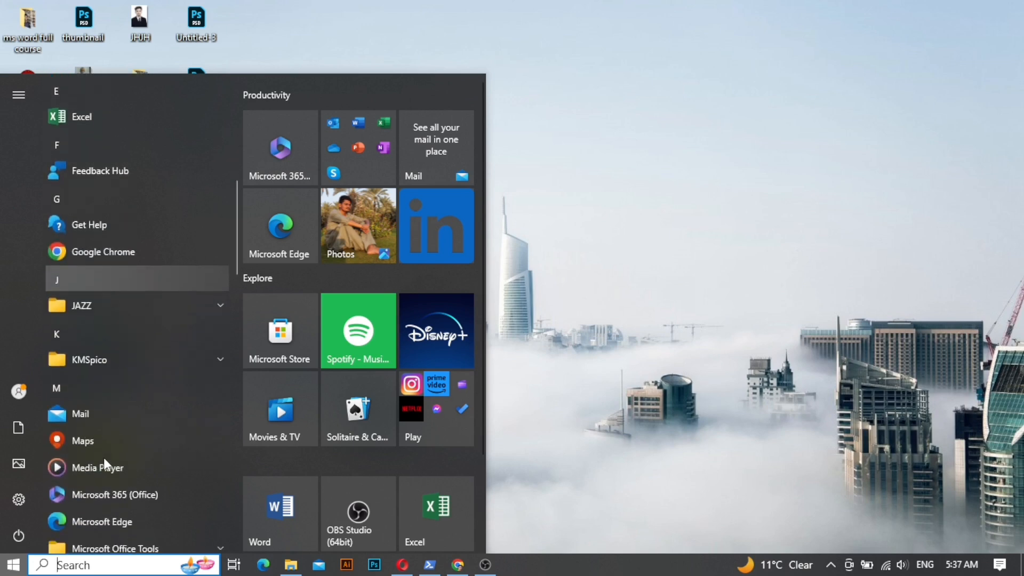
pyautogui.scroll(-8, 104, 458)
pyautogui.click(104, 458)
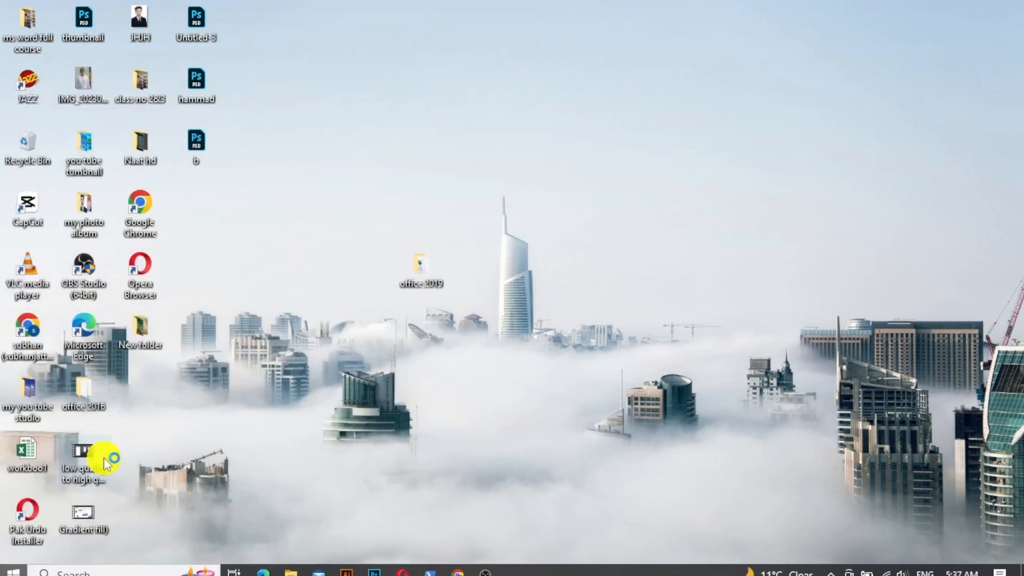
# Step: Look through the list of installed apps for the new Office programs and launch PowerPoint
pyautogui.press('super')
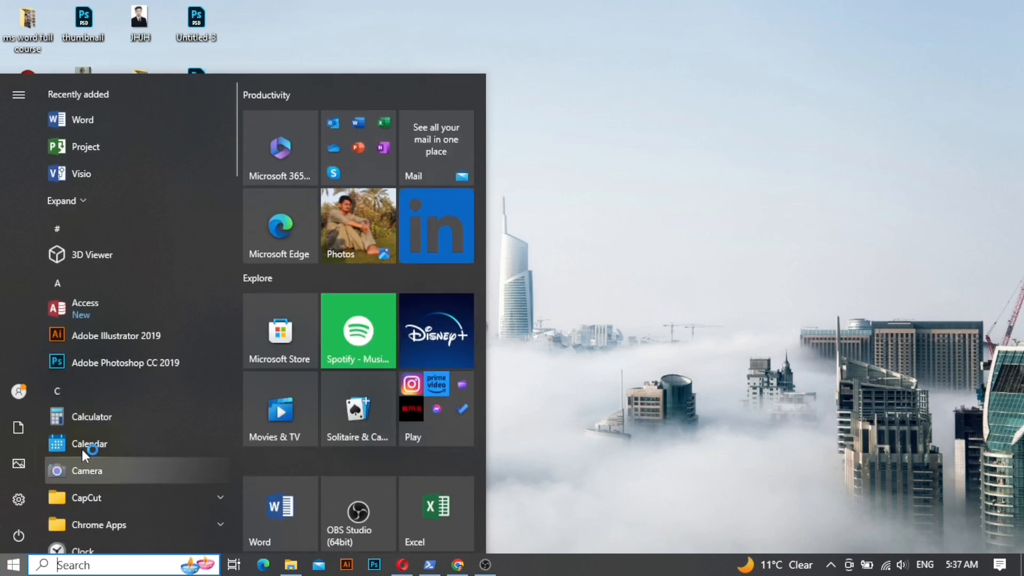
pyautogui.scroll(-8, 82, 449)
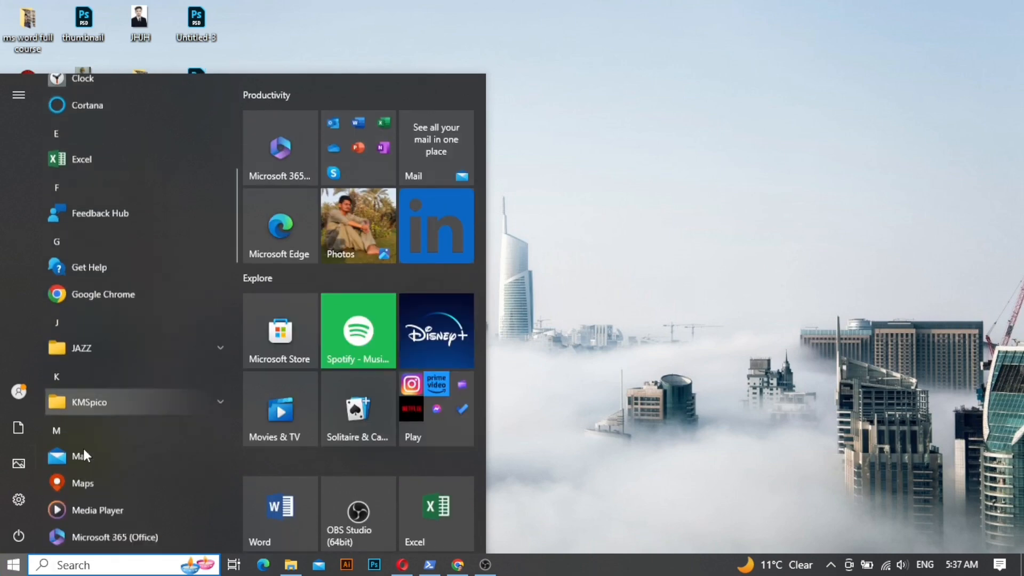
pyautogui.scroll(-8, 83, 449)
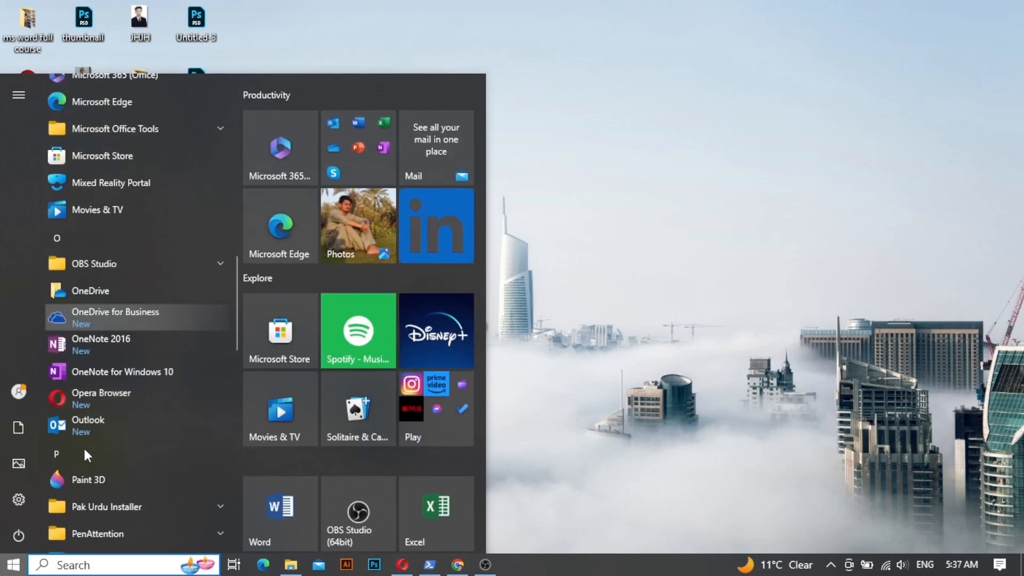
pyautogui.scroll(-8, 83, 447)
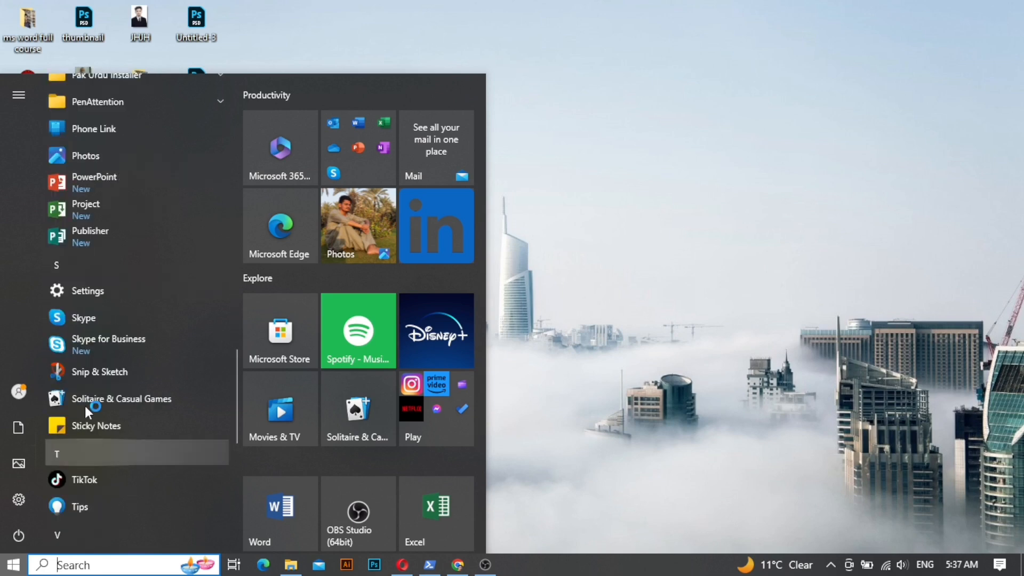
pyautogui.click(88, 180)
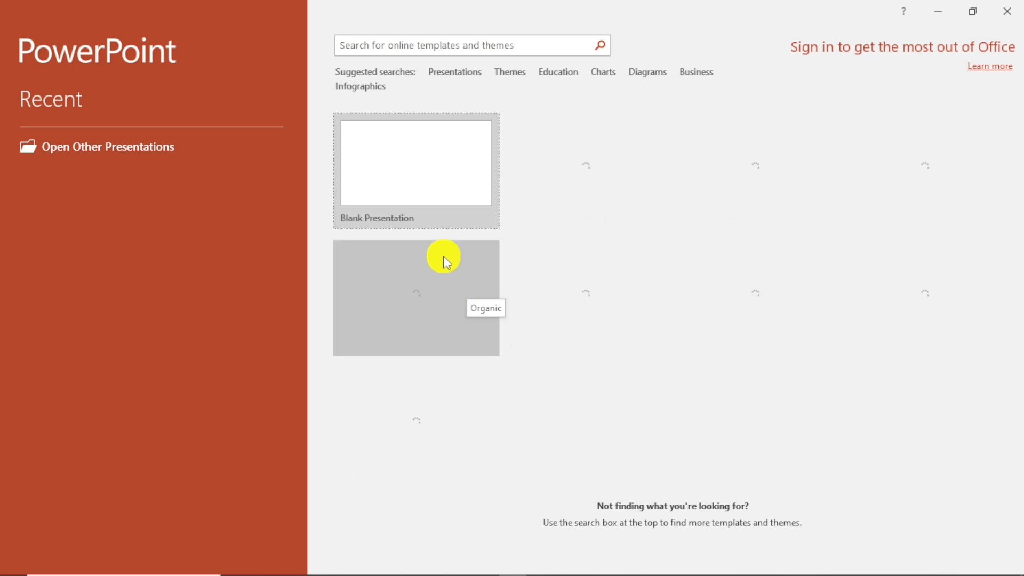
# Step: Create a blank presentation in PowerPoint and place the text cursor in the slide's title placeholder
pyautogui.click(441, 207)
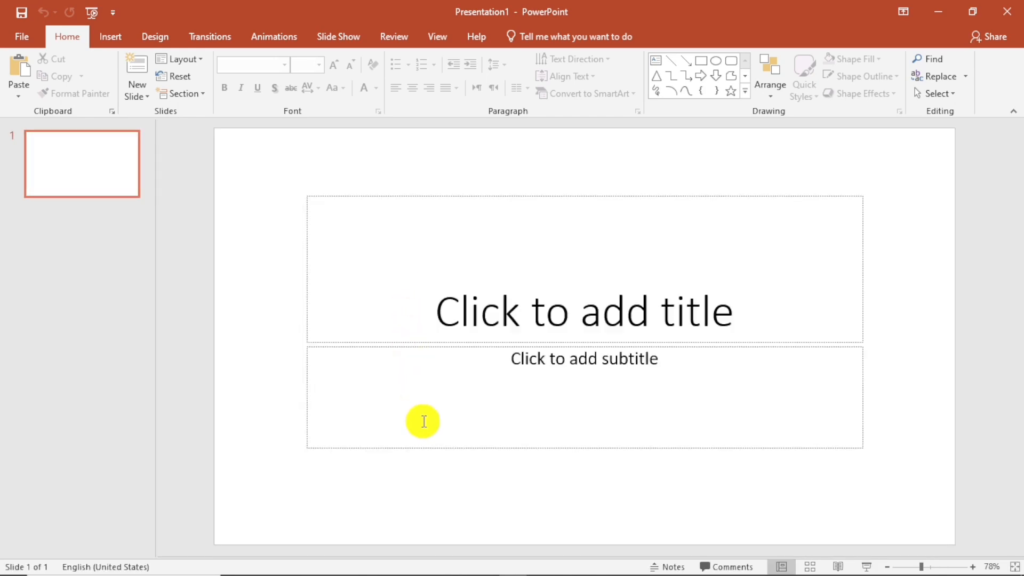
pyautogui.click(389, 289)
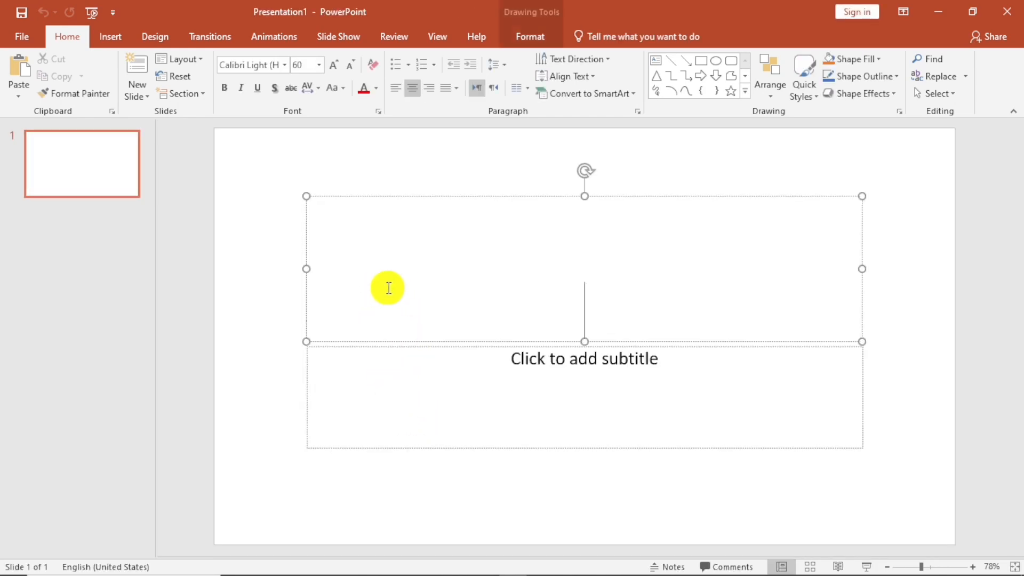
pyautogui.click(544, 357)
pyautogui.click(544, 322)
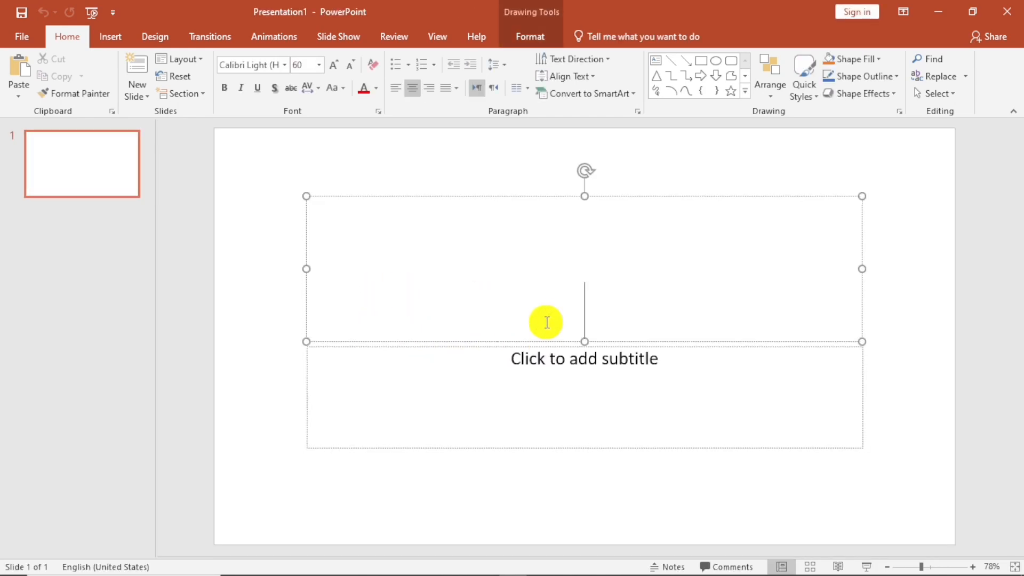
pyautogui.click(544, 391)
pyautogui.click(461, 288)
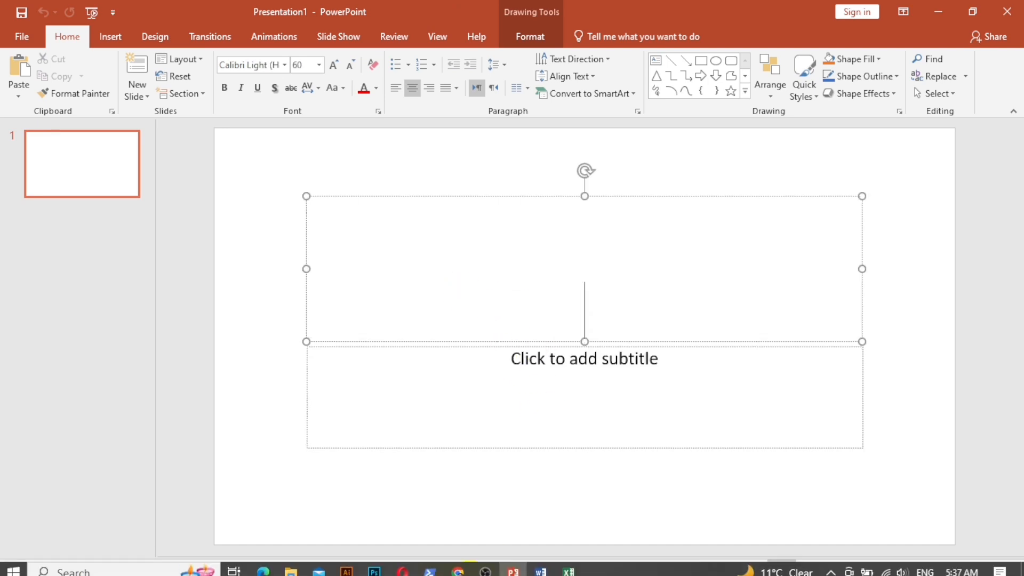
# Step: Switch to Word, create a blank document and enter the text "Please subscribe our channel"
pyautogui.click(540, 566)
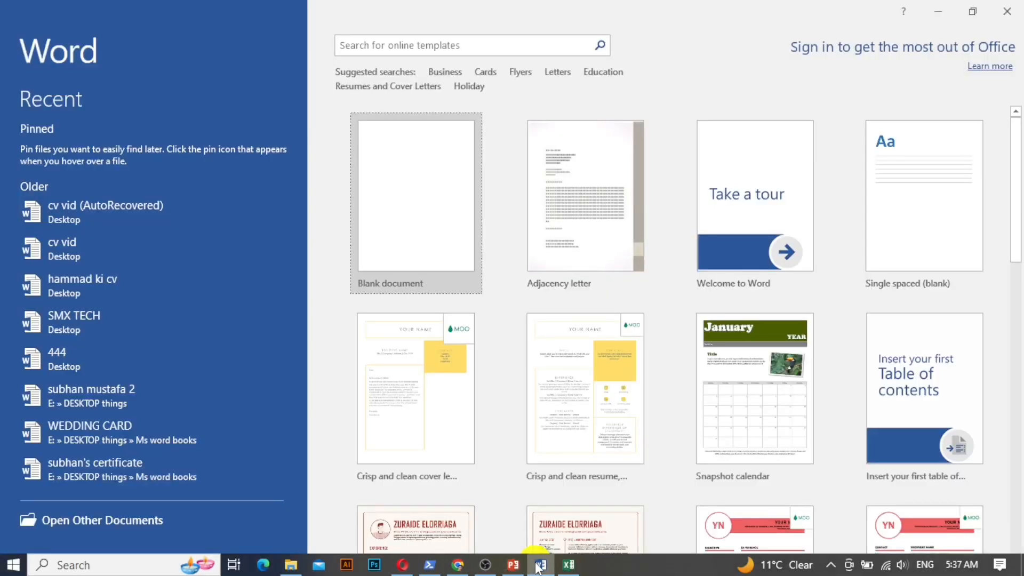
pyautogui.scroll(-6, 660, 325)
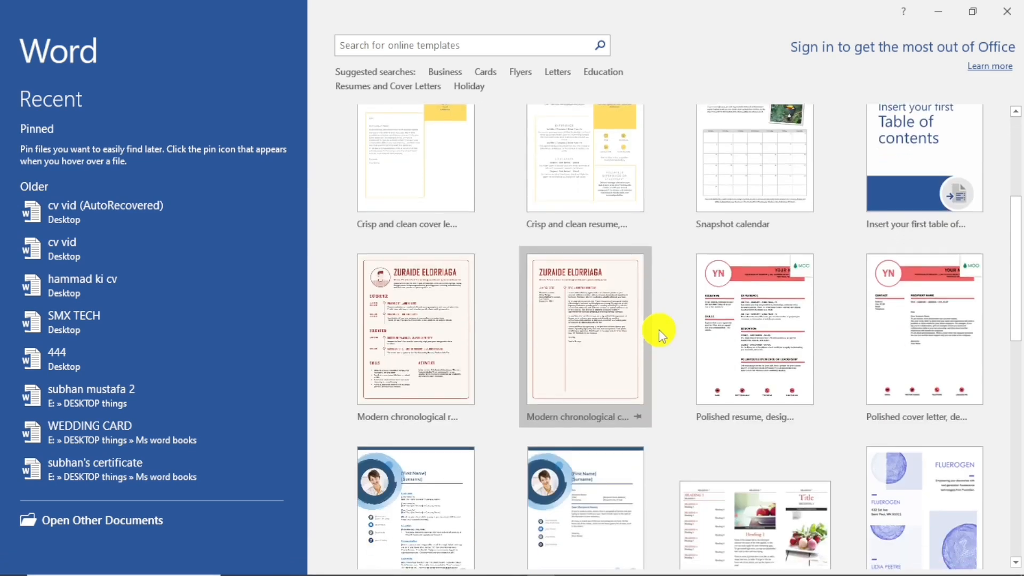
pyautogui.scroll(6, 660, 335)
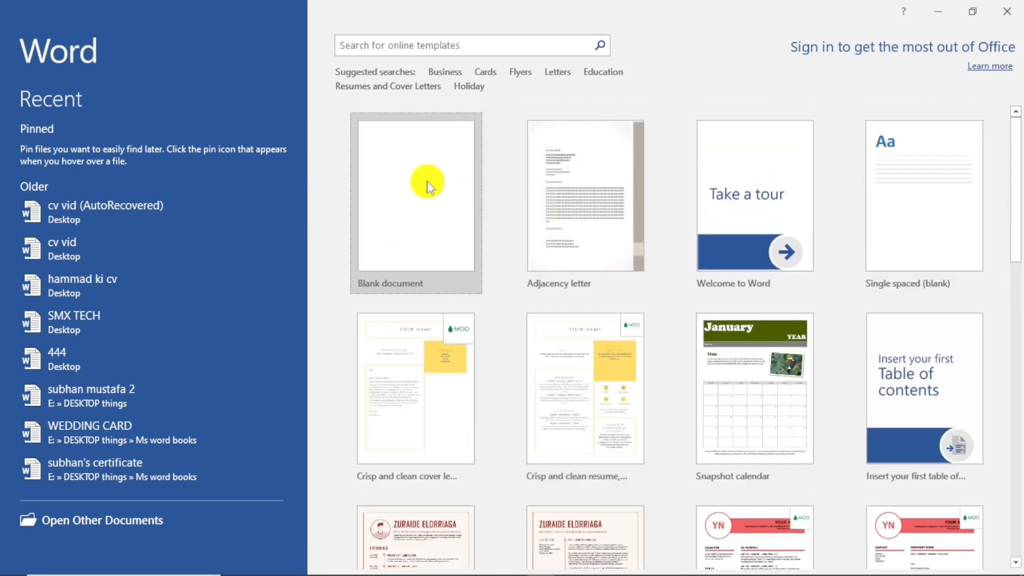
pyautogui.click(427, 180)
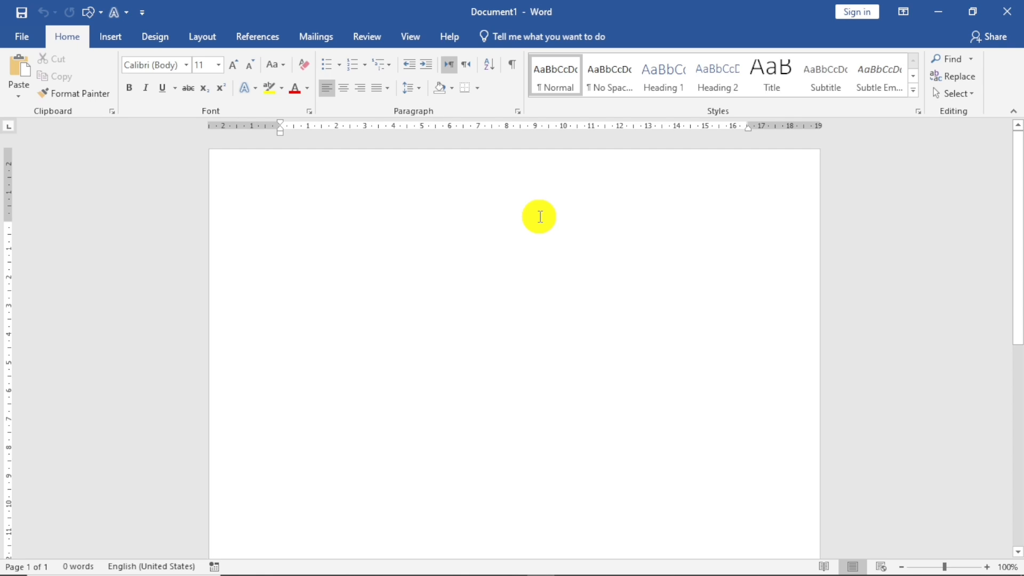
pyautogui.write('Please subscribe our channel')
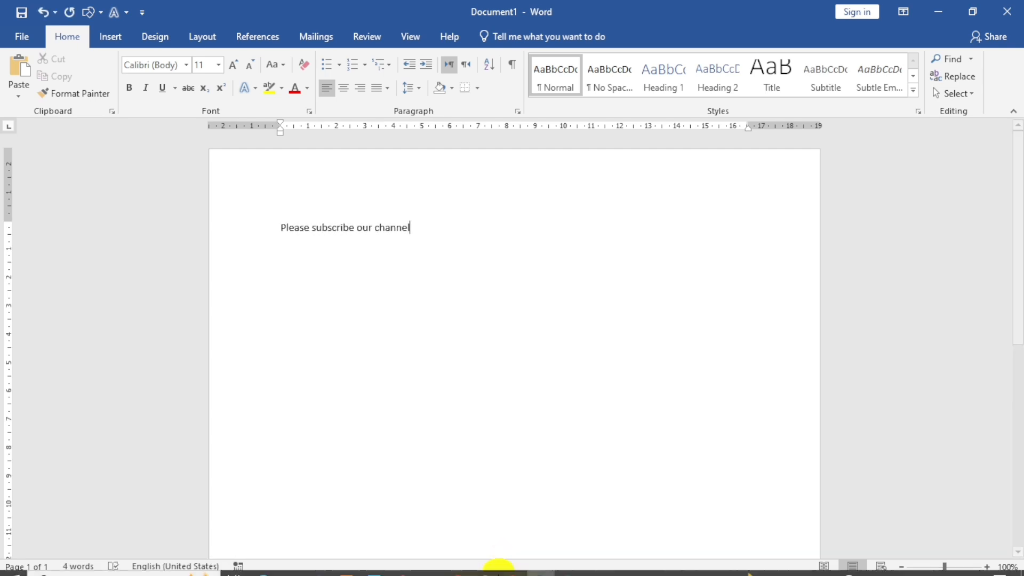
# Step: Switch to Excel, create a blank workbook and enter "subscribe" in cell D4
pyautogui.click(569, 565)
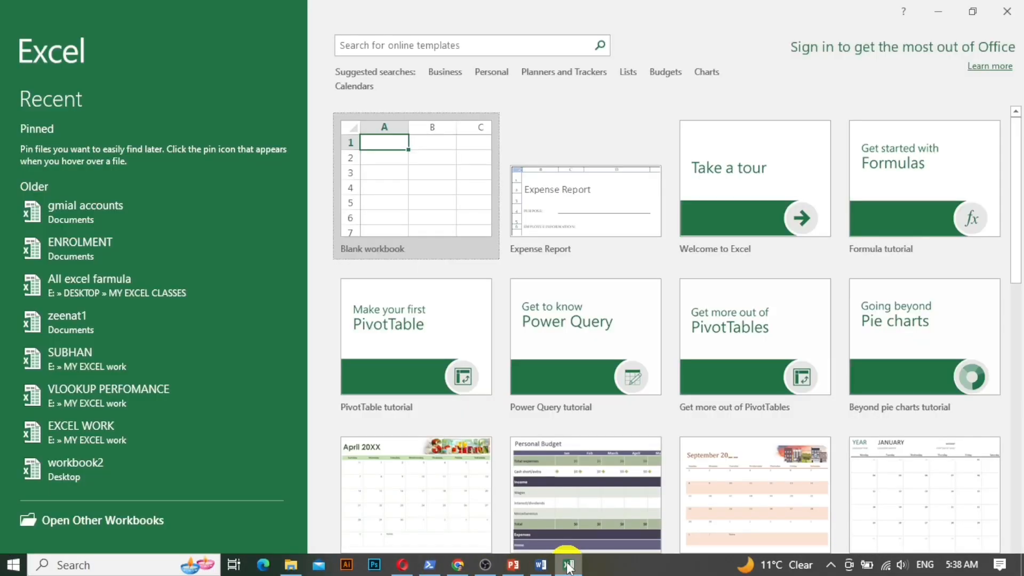
pyautogui.click(441, 199)
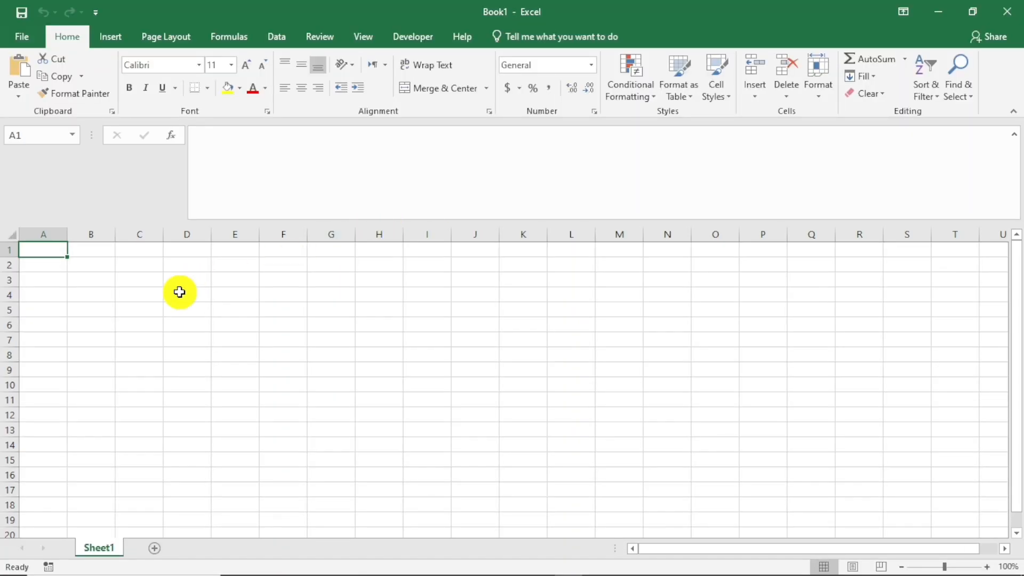
pyautogui.click(179, 292)
pyautogui.write('subscribe')
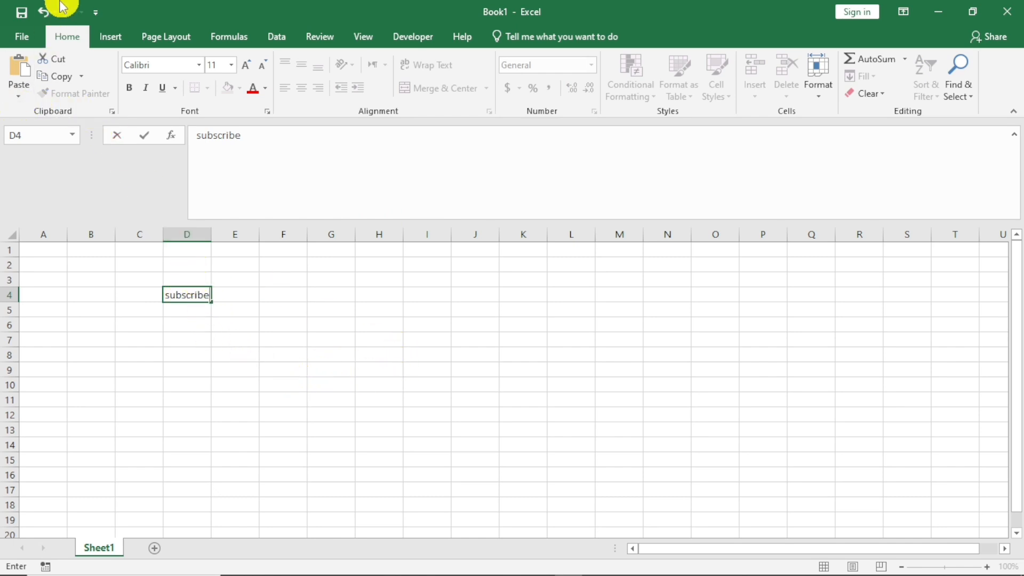
pyautogui.click(11, 42)
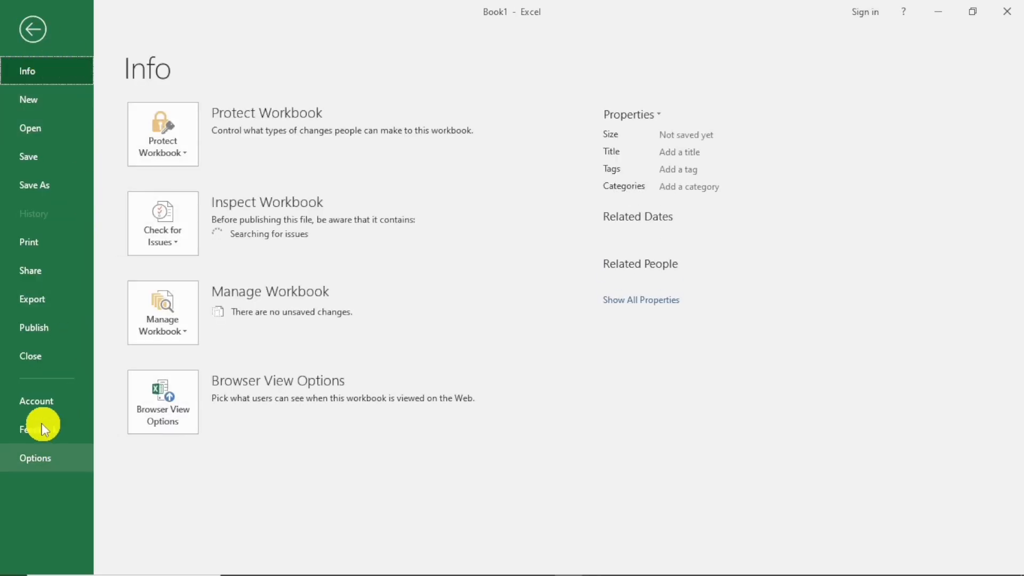
pyautogui.click(41, 405)
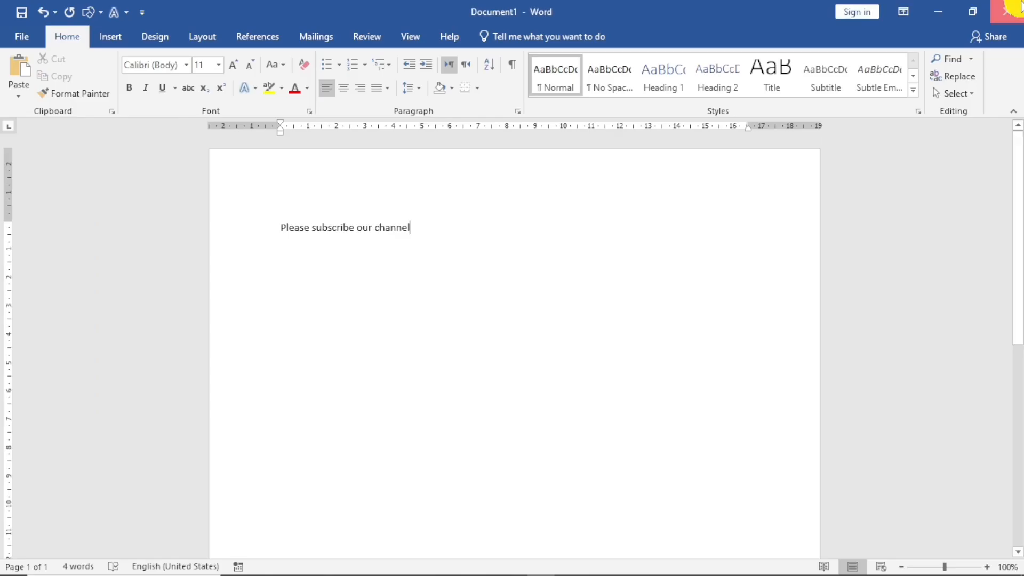
pyautogui.click(997, 9)
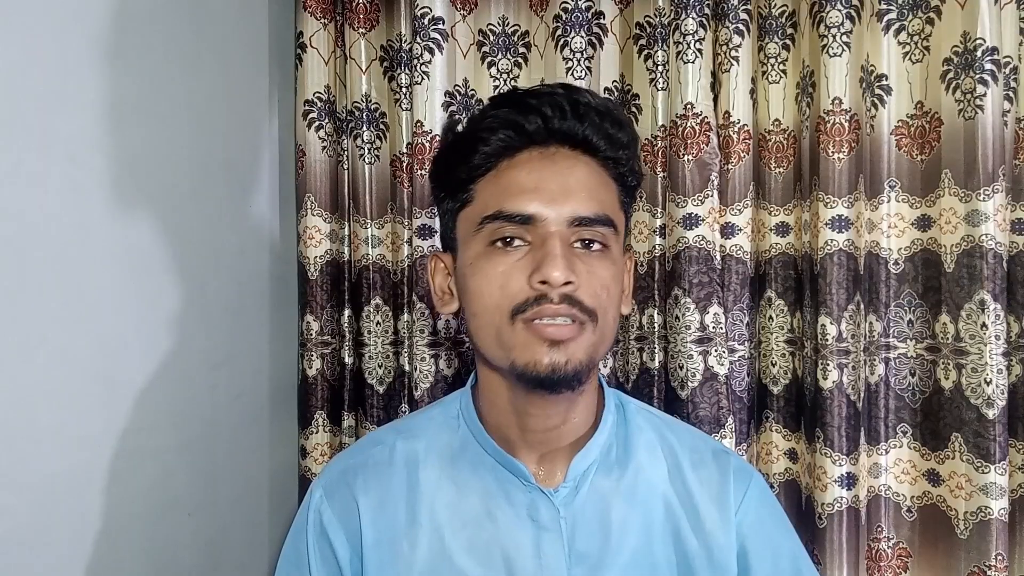